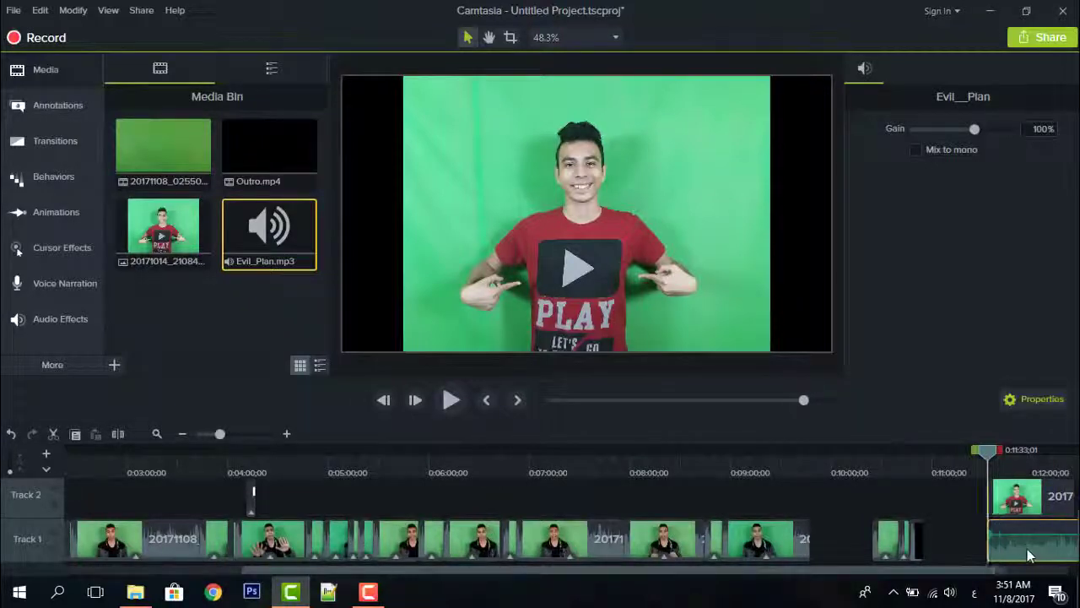
Shift the Evil_Plan audio clip on Track 1 slightly earlier, to start at 0:11:32;22 ahead of the photo on Track 2.
{"action": "key", "text": "ctrl+plus"}
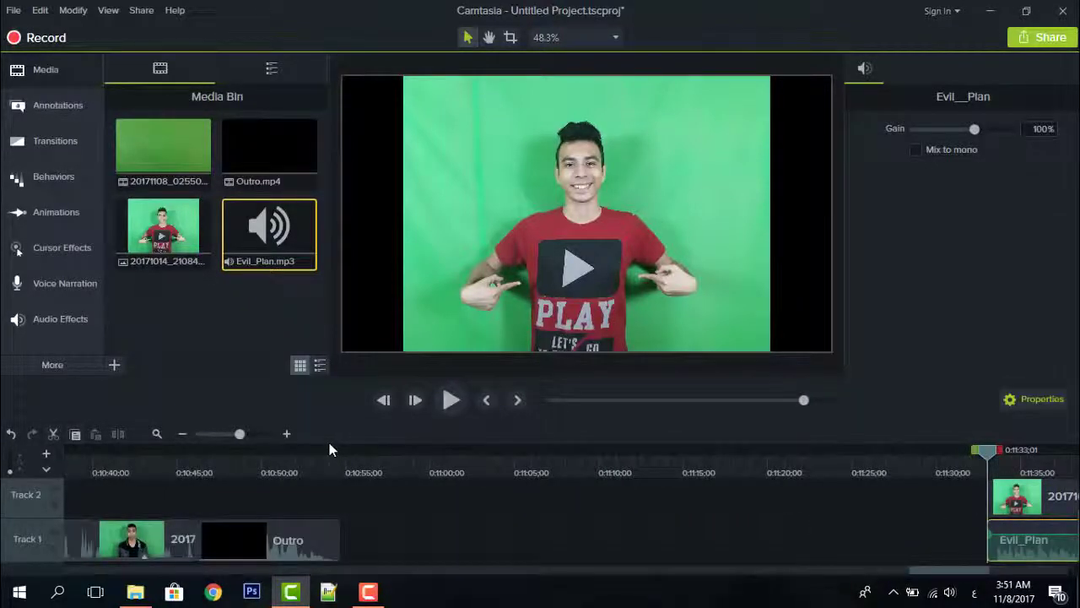
{"action": "left_click", "coordinate": [286, 433]}
{"action": "left_click", "coordinate": [286, 434]}
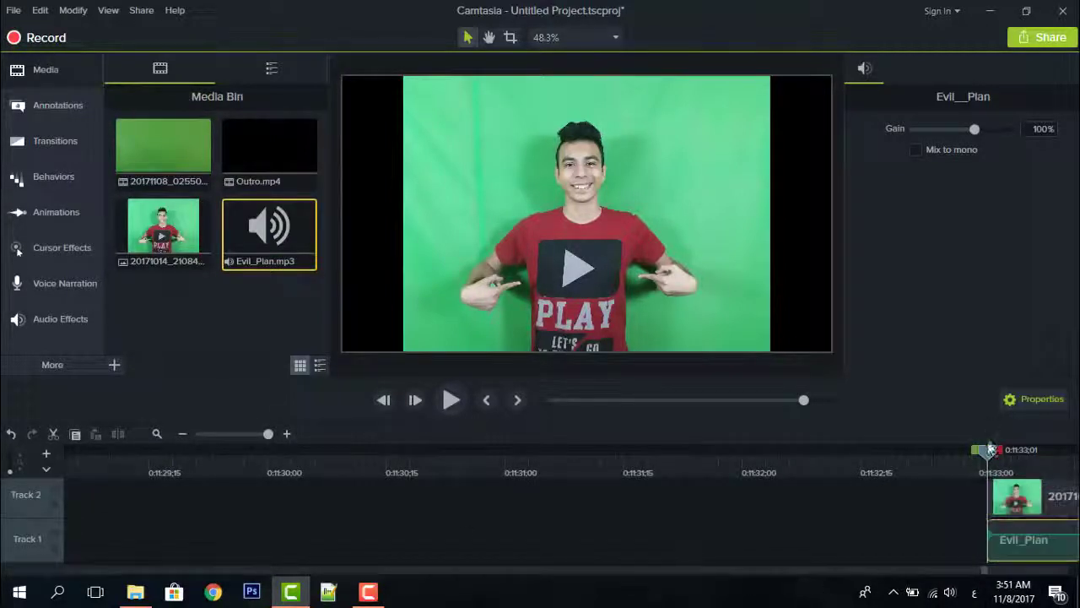
{"action": "left_click_drag", "start_coordinate": [987, 455], "coordinate": [979, 456]}
{"action": "left_click_drag", "start_coordinate": [991, 553], "coordinate": [963, 546]}
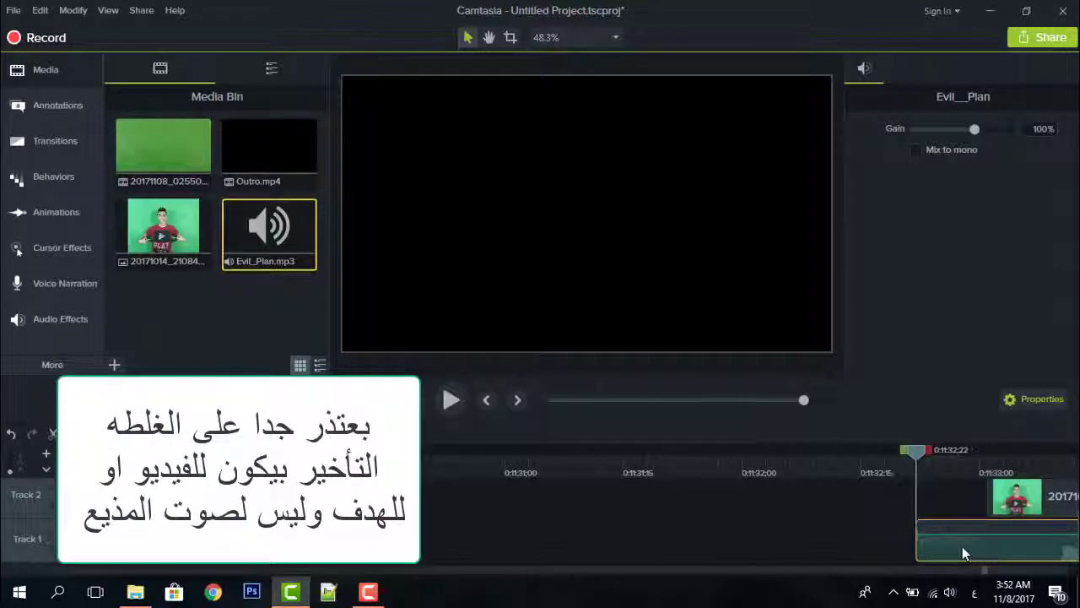
Try starting Evil_Plan at 0:11:32;05 and then earlier still, comparing each offset with the start of the photo on Track 2.
{"action": "left_click", "coordinate": [1010, 496]}
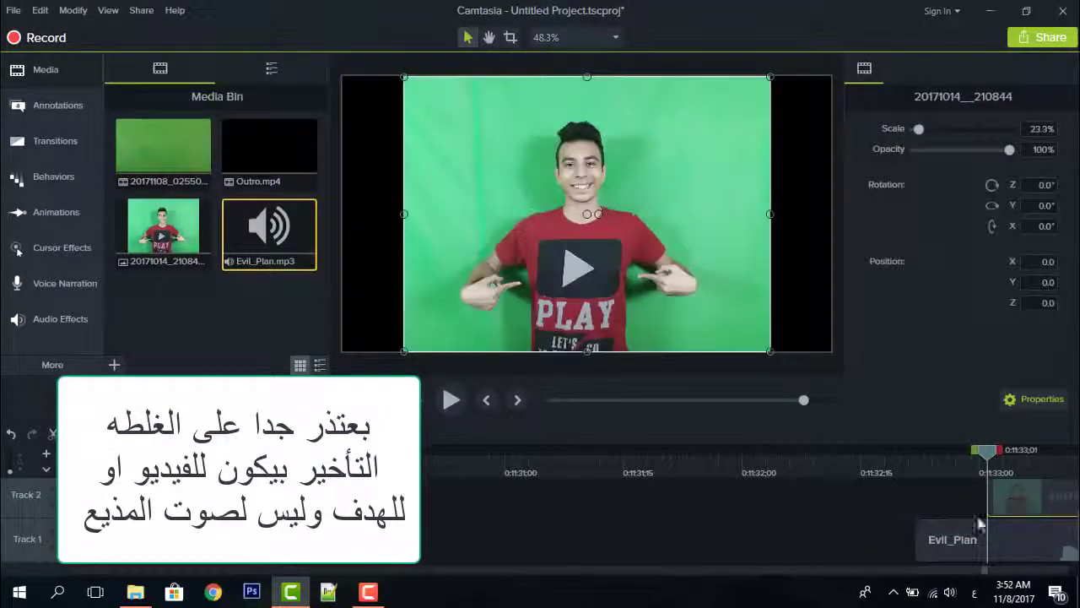
{"action": "left_click_drag", "start_coordinate": [953, 549], "coordinate": [832, 553]}
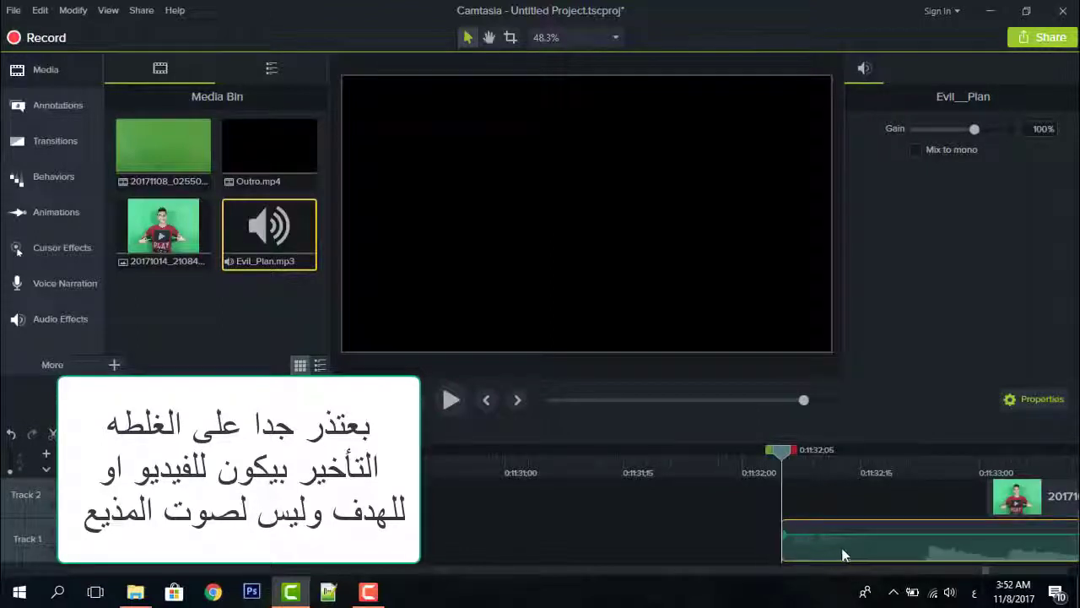
{"action": "left_click", "coordinate": [1014, 493]}
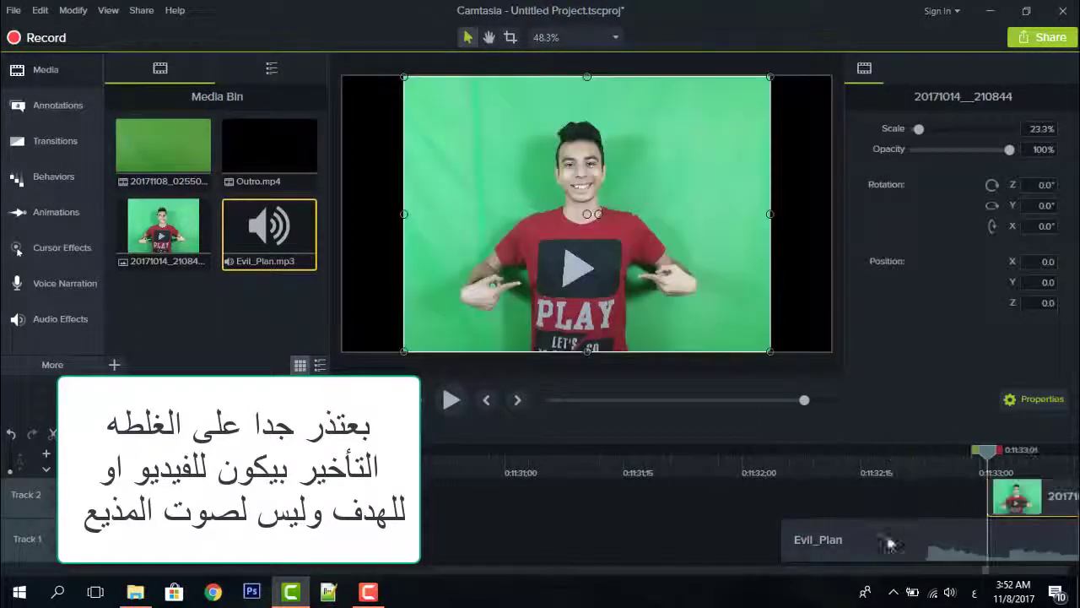
{"action": "left_click", "coordinate": [866, 548]}
{"action": "left_click_drag", "start_coordinate": [866, 548], "coordinate": [514, 551]}
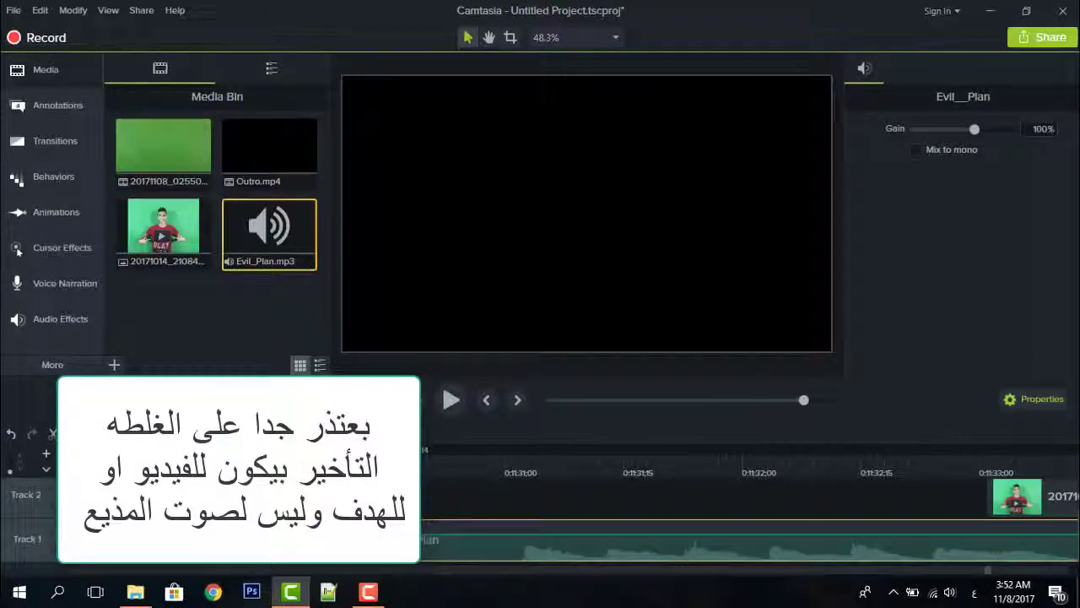
{"action": "left_click", "coordinate": [1031, 496]}
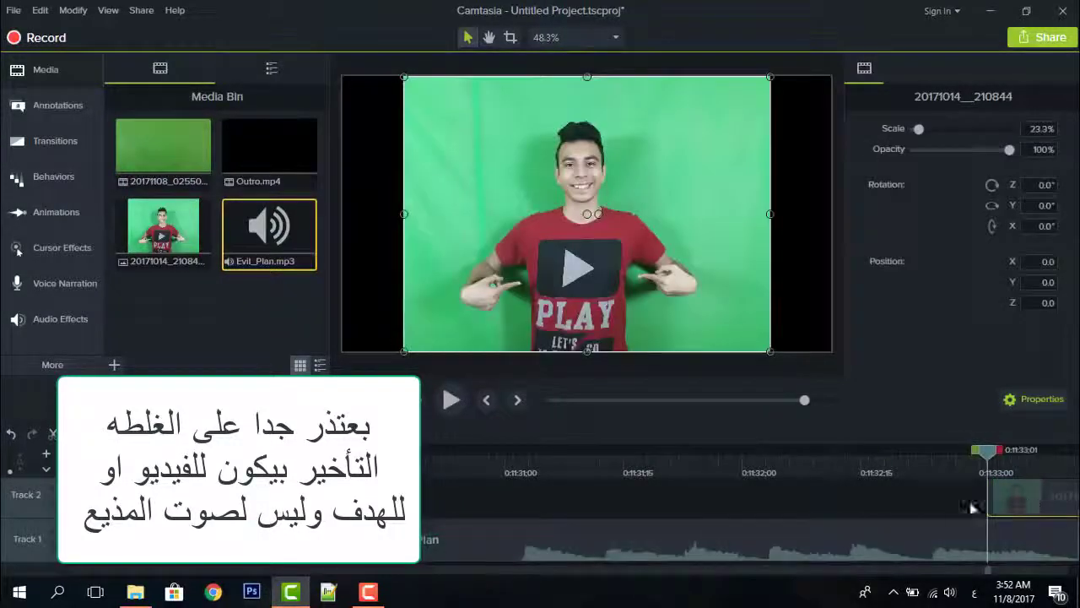
Move the Evil_Plan audio clip to start at 0:11:31;05 and play the timeline to check its offset from the photo.
{"action": "left_click", "coordinate": [552, 560]}
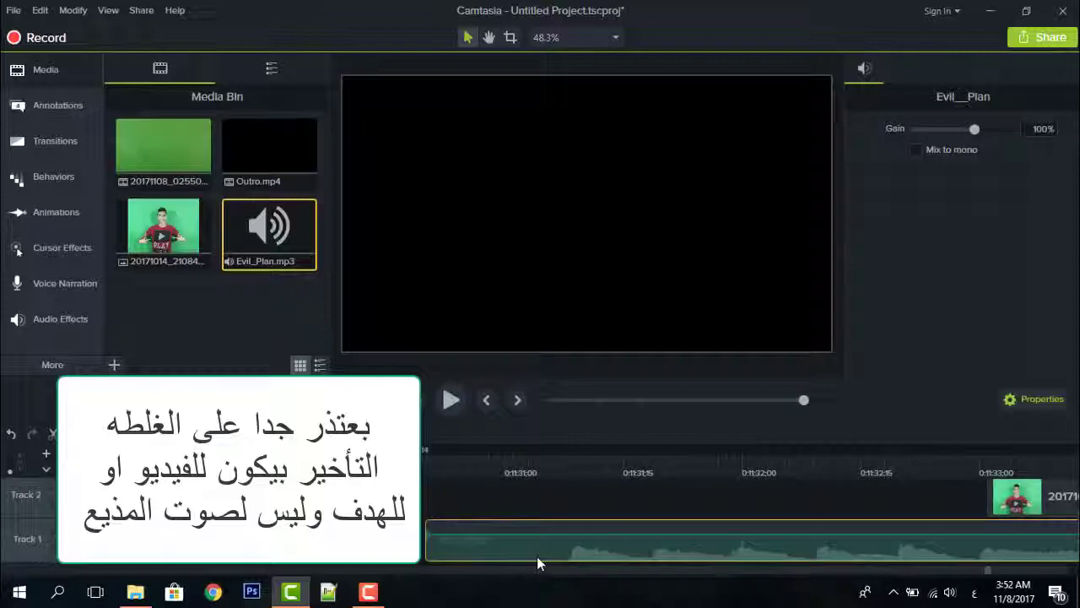
{"action": "left_click_drag", "start_coordinate": [537, 556], "coordinate": [624, 546]}
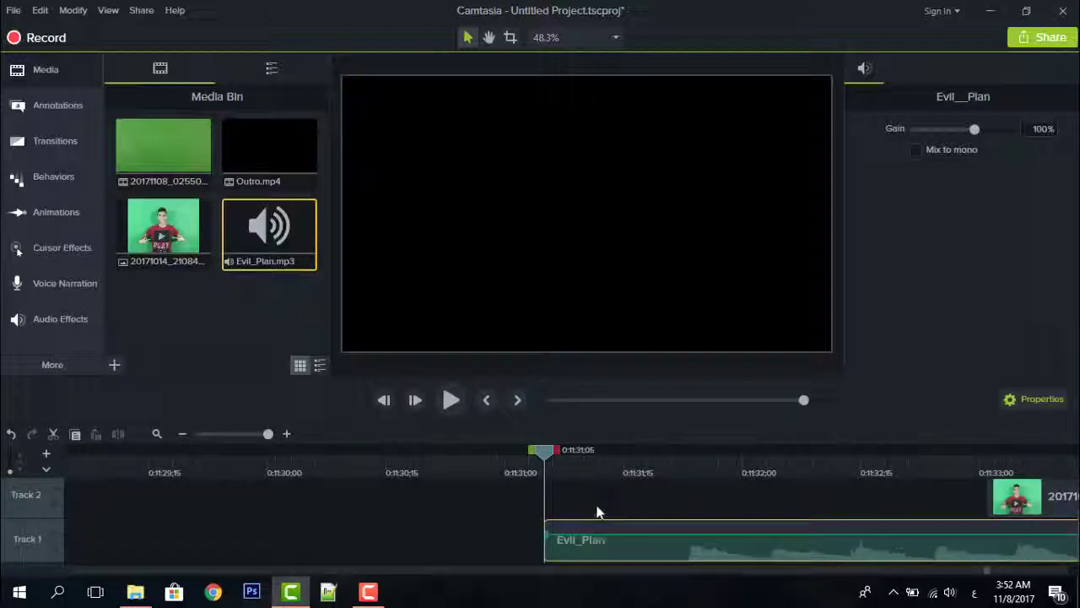
{"action": "left_click", "coordinate": [452, 405]}
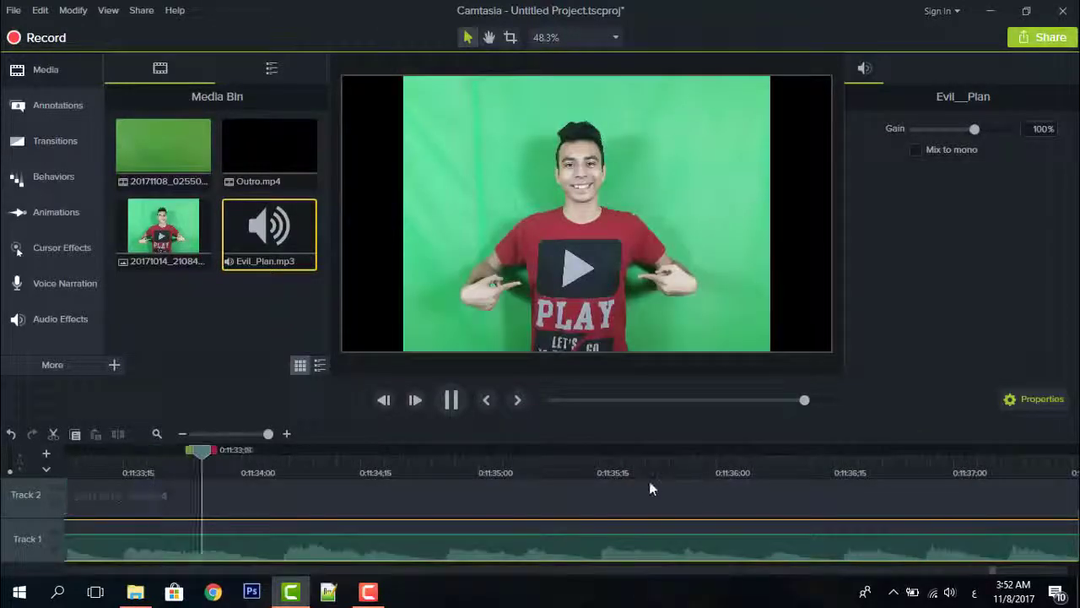
{"action": "left_click", "coordinate": [459, 408]}
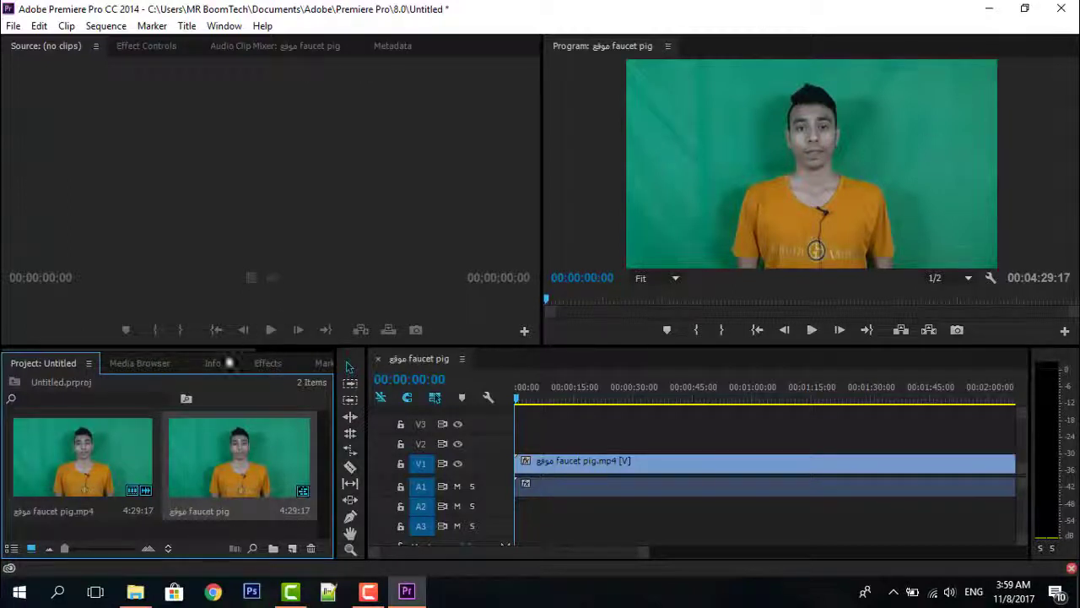
In Premiere Pro, apply the Brightness & Contrast effect from Color Correction to the faucet pig video clip on V1.
{"action": "left_click", "coordinate": [267, 362]}
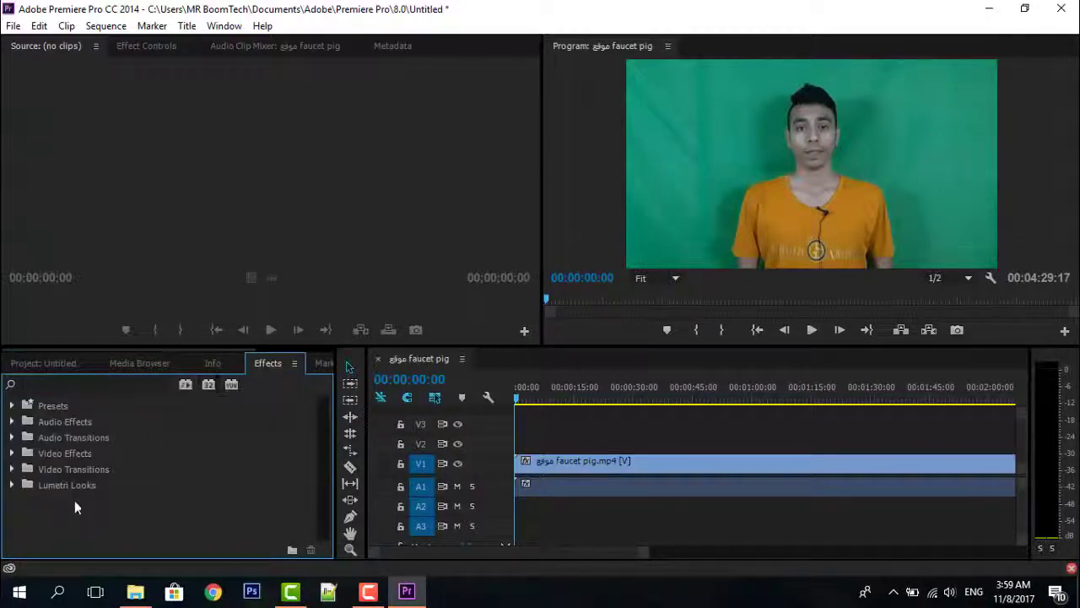
{"action": "double_click", "coordinate": [72, 457]}
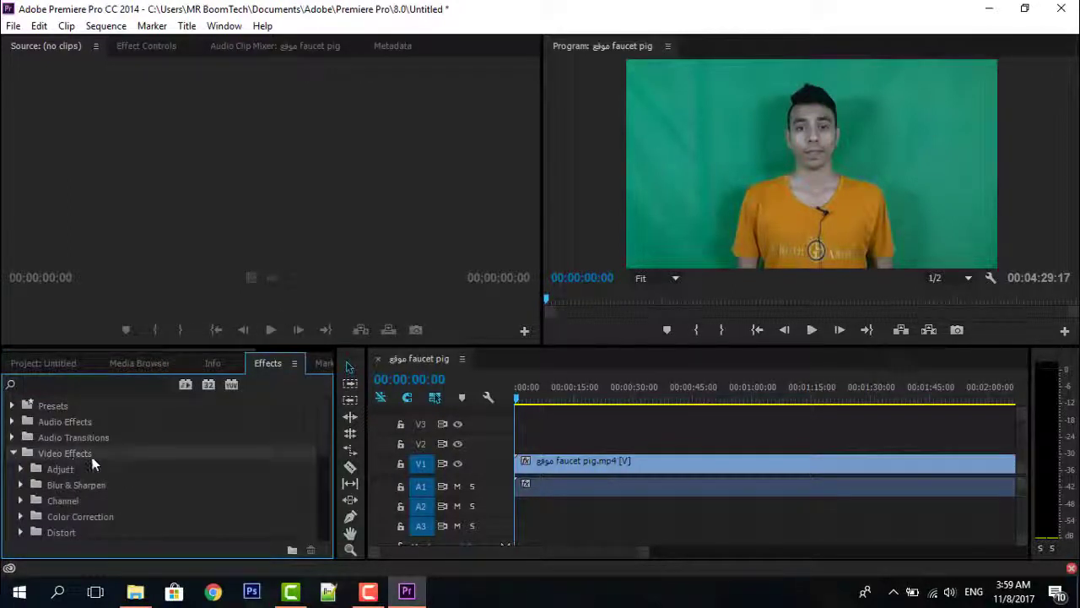
{"action": "scroll", "coordinate": [91, 465], "scroll_direction": "down", "scroll_amount": 1}
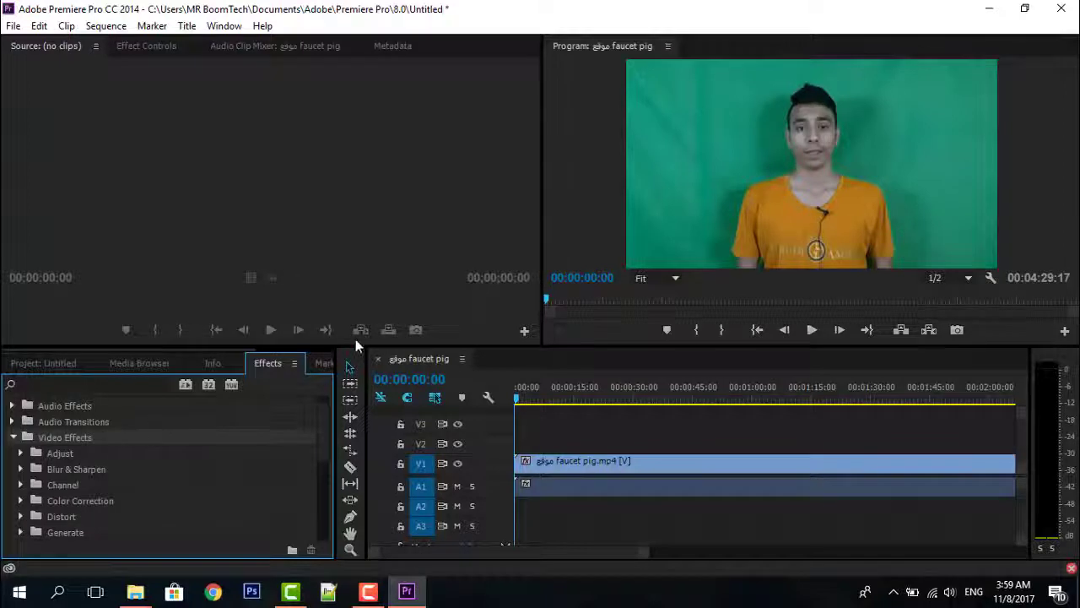
{"action": "double_click", "coordinate": [89, 502]}
{"action": "scroll", "coordinate": [90, 502], "scroll_direction": "down", "scroll_amount": 1}
{"action": "scroll", "coordinate": [92, 506], "scroll_direction": "down", "scroll_amount": 2}
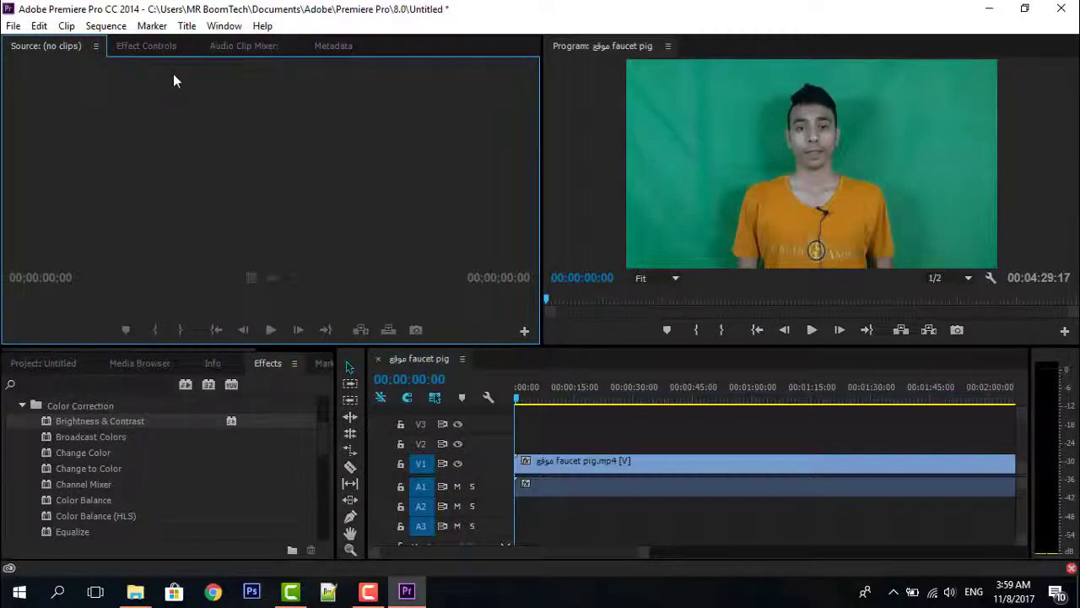
{"action": "left_click", "coordinate": [164, 50]}
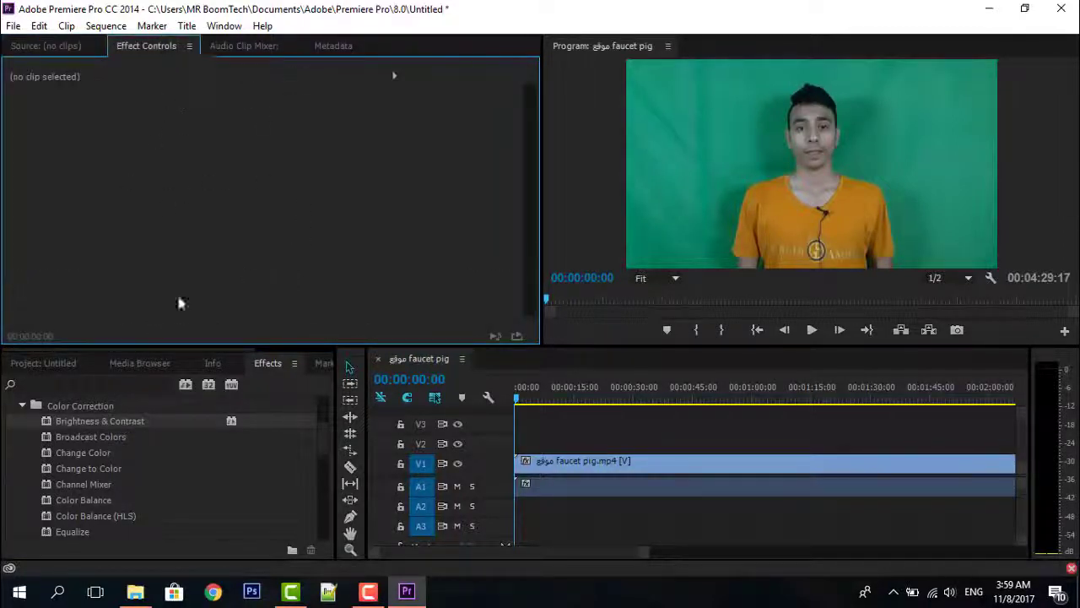
{"action": "left_click", "coordinate": [135, 431]}
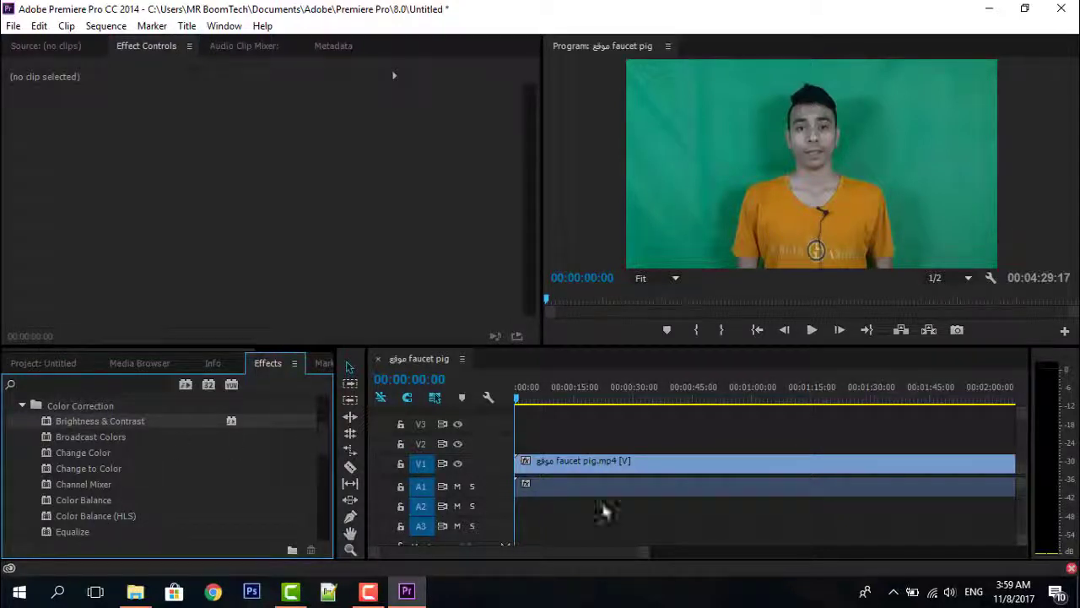
{"action": "left_click_drag", "start_coordinate": [141, 428], "coordinate": [615, 462]}
Try Brightness values of 2 and 50 in the clip's Brightness & Contrast effect.
{"action": "left_click", "coordinate": [203, 194]}
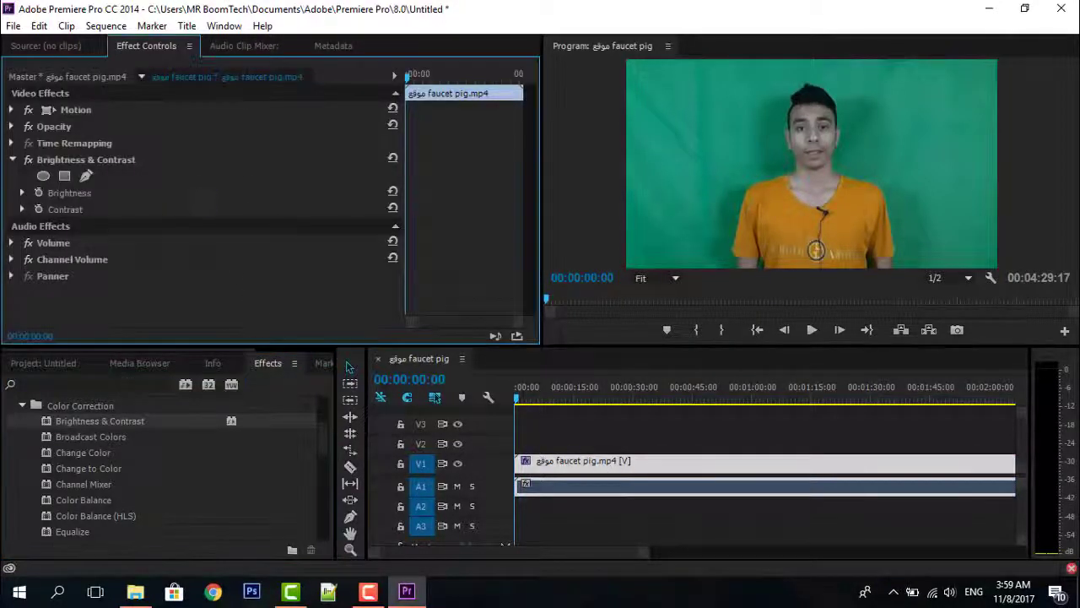
{"action": "double_click", "coordinate": [208, 194]}
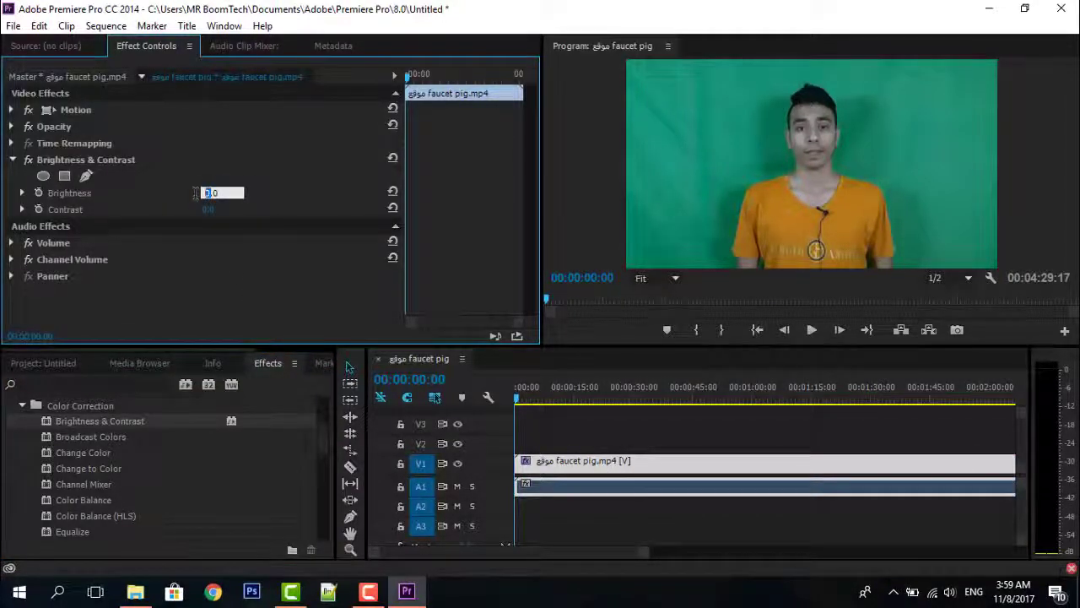
{"action": "type", "text": "2"}
{"action": "key", "text": "Return"}
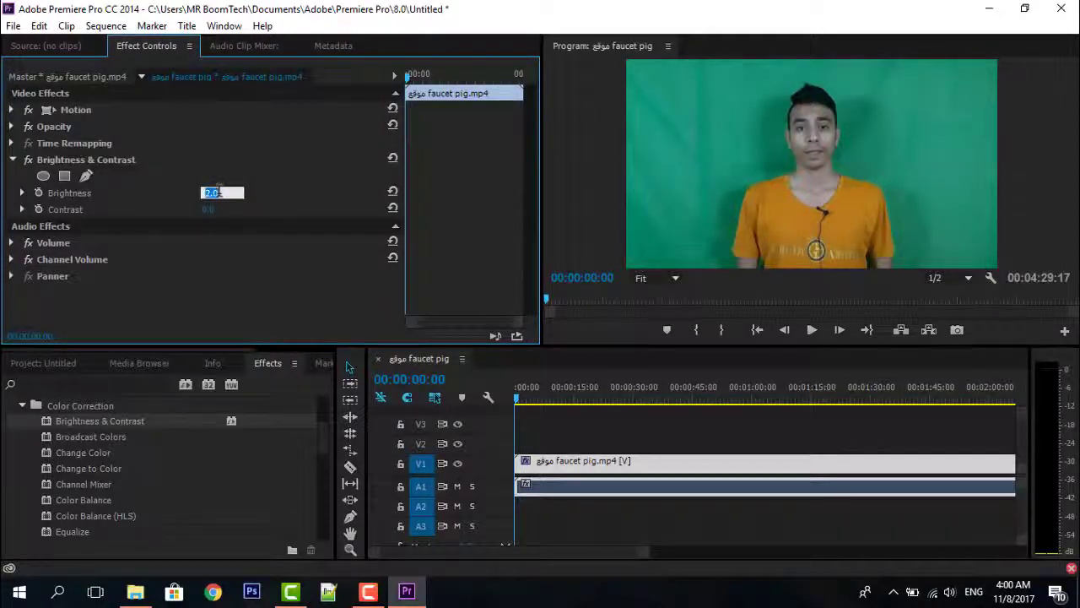
{"action": "type", "text": "50"}
{"action": "key", "text": "Return"}
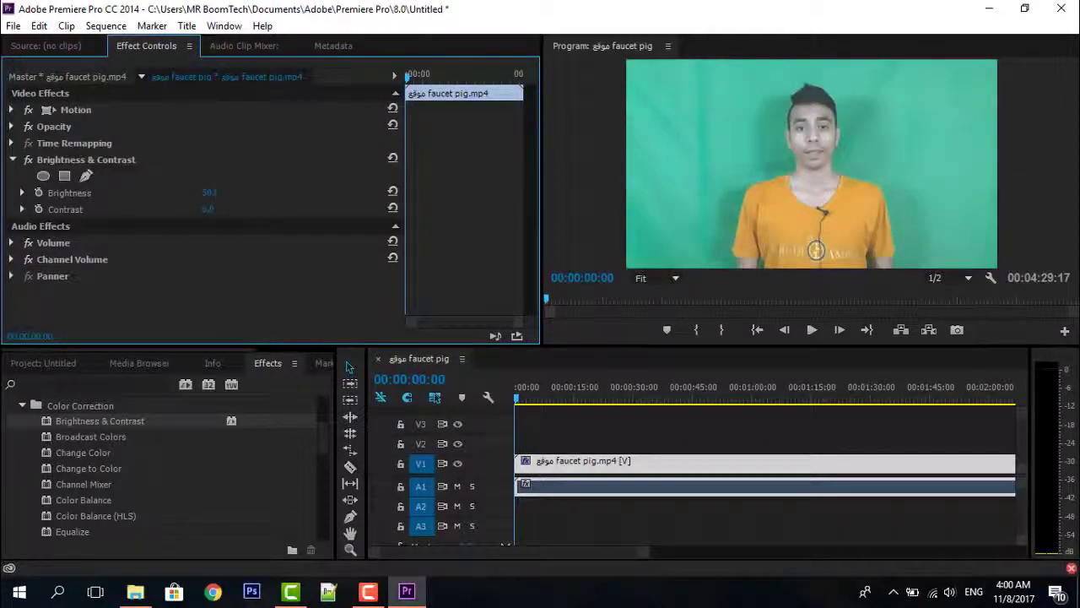
Try a Brightness of -20 on the clip, and return the Brightness to 0.
{"action": "left_click", "coordinate": [211, 192]}
{"action": "type", "text": "-20"}
{"action": "key", "text": "Return"}
{"action": "left_click", "coordinate": [211, 192]}
{"action": "type", "text": "00"}
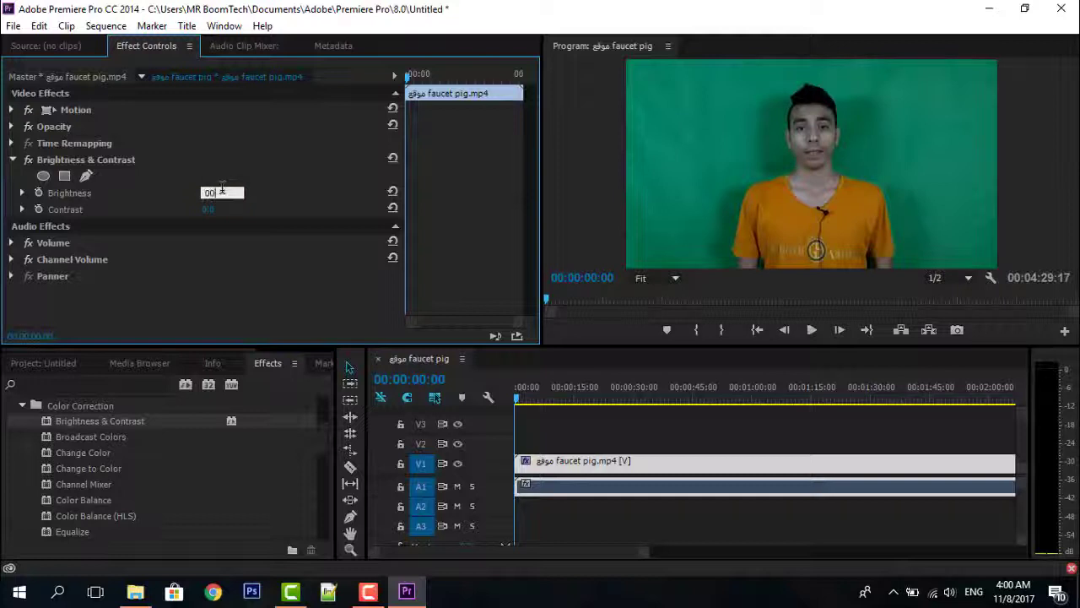
{"action": "key", "text": "Return"}
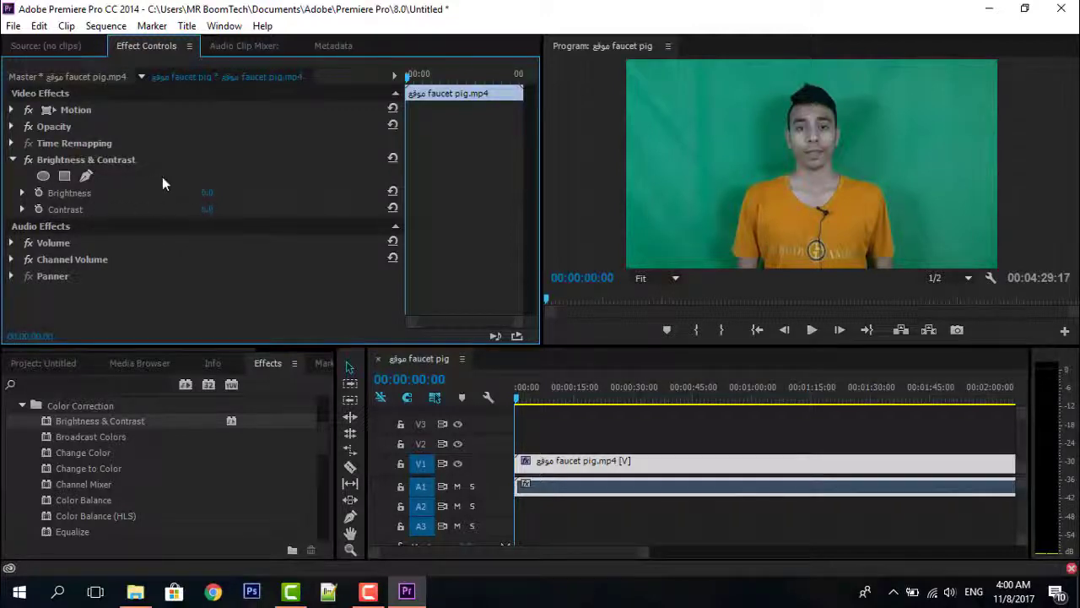
Set the Contrast of the clip's Brightness & Contrast effect to 30.
{"action": "left_click_drag", "start_coordinate": [209, 209], "coordinate": [222, 215]}
{"action": "left_click", "coordinate": [220, 211]}
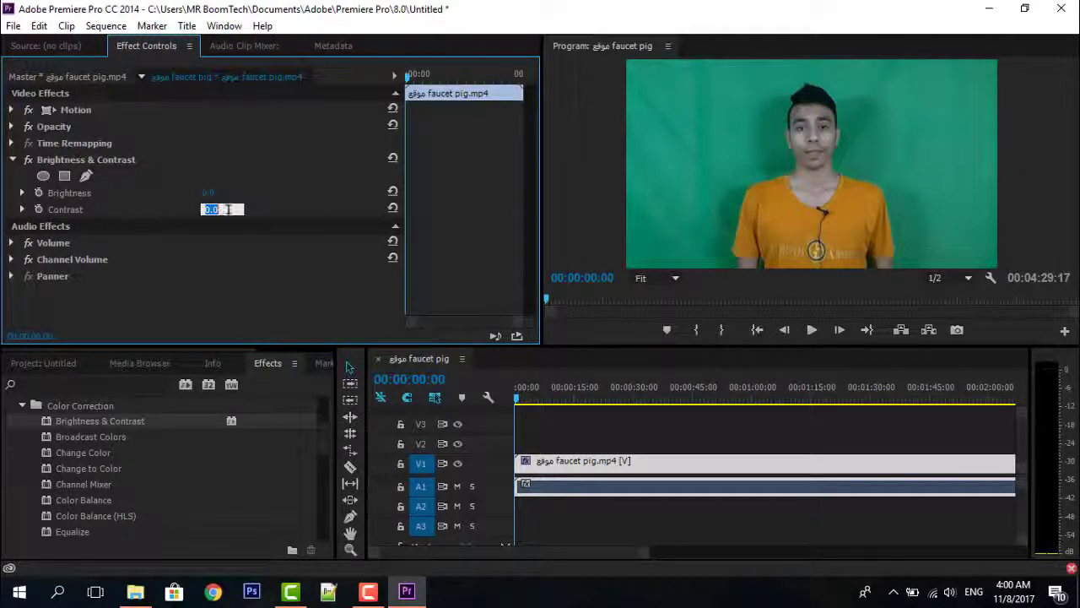
{"action": "type", "text": "30"}
{"action": "key", "text": "Return"}
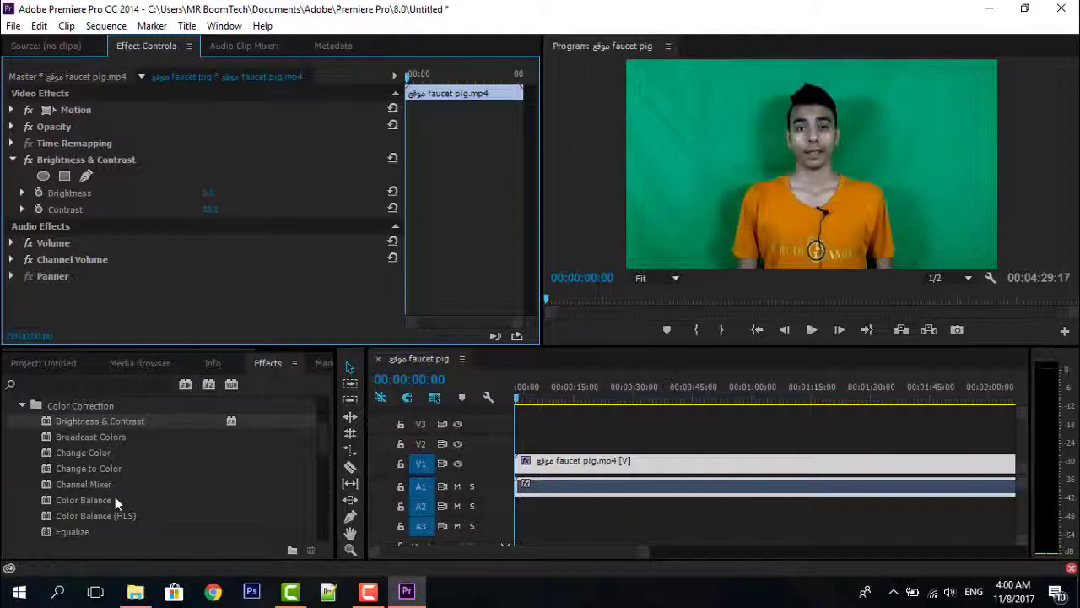
Apply the Color Balance effect to the V1 clip and bring its balance settings into view.
{"action": "left_click", "coordinate": [87, 454]}
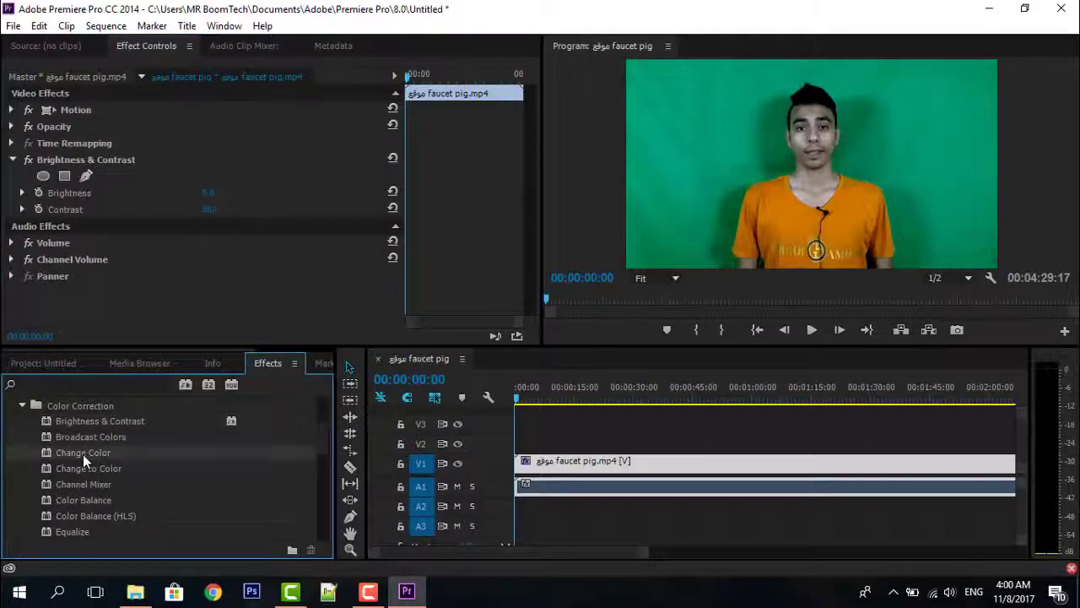
{"action": "left_click_drag", "start_coordinate": [88, 502], "coordinate": [619, 471]}
{"action": "scroll", "coordinate": [83, 273], "scroll_direction": "down", "scroll_amount": 3}
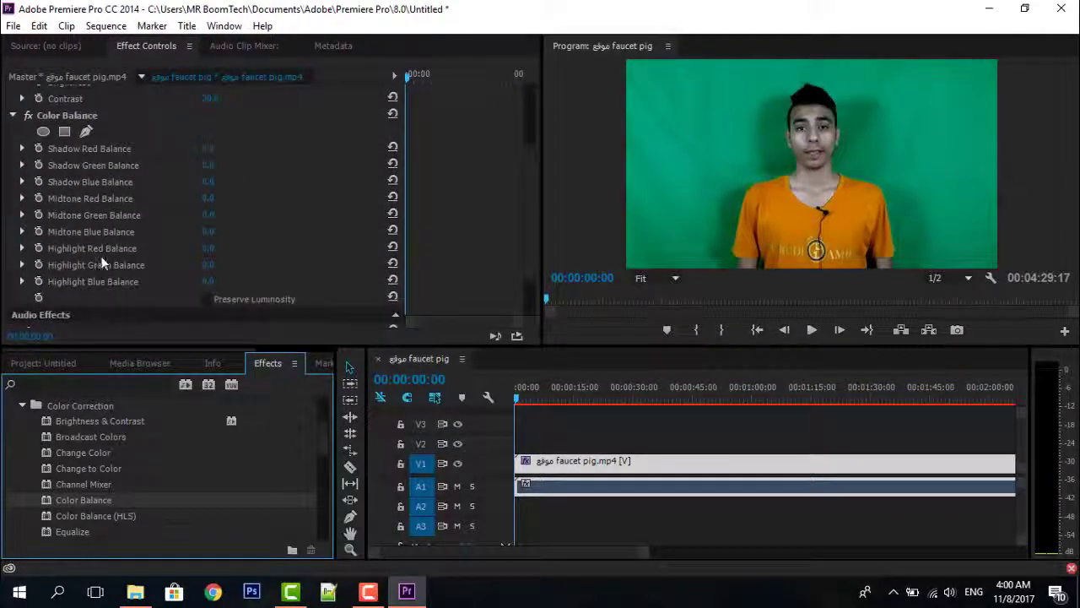
Set the Color Balance effect's Shadow Red Balance to 50 and its Shadow Green Balance to 60.
{"action": "left_click", "coordinate": [208, 149]}
{"action": "type", "text": "50"}
{"action": "key", "text": "Return"}
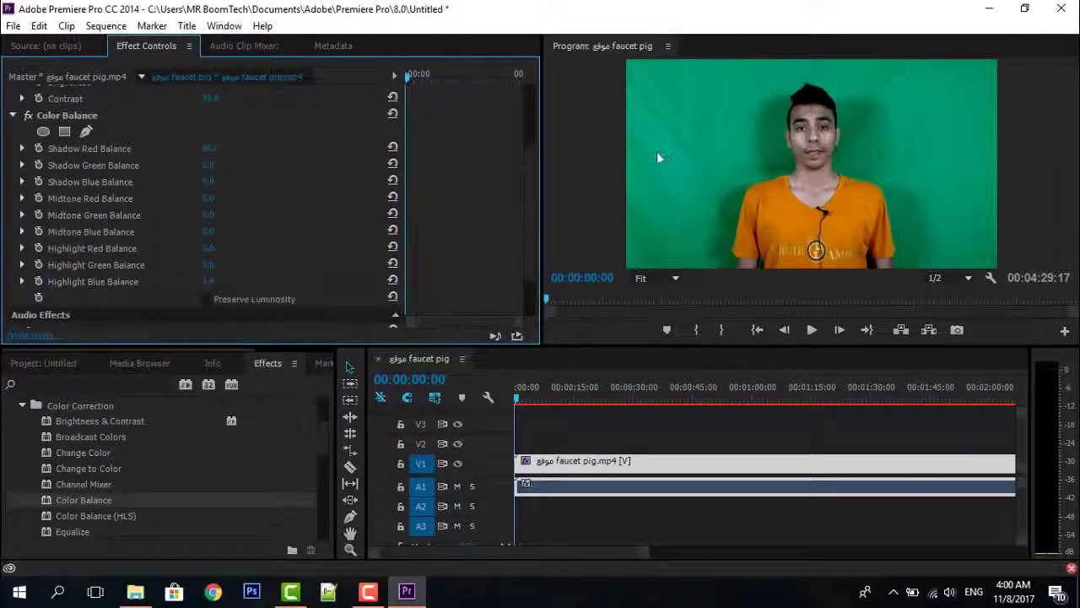
{"action": "left_click", "coordinate": [209, 166]}
{"action": "type", "text": "60"}
{"action": "key", "text": "Return"}
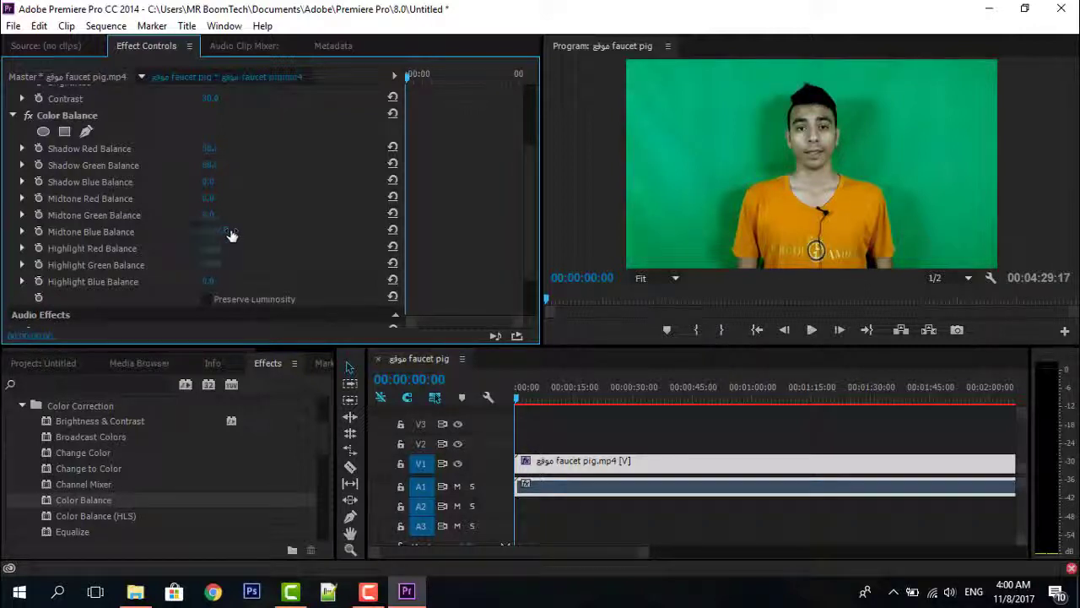
Set the Color Balance effect's Midtone Blue Balance to 80.
{"action": "scroll", "coordinate": [223, 238], "scroll_direction": "down", "scroll_amount": 1}
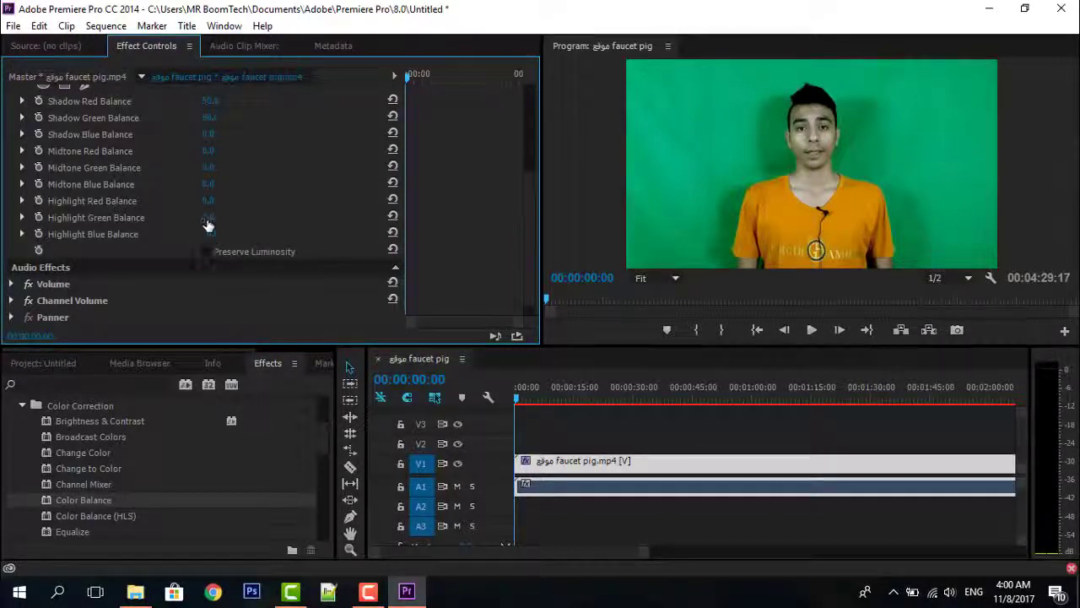
{"action": "left_click", "coordinate": [210, 184]}
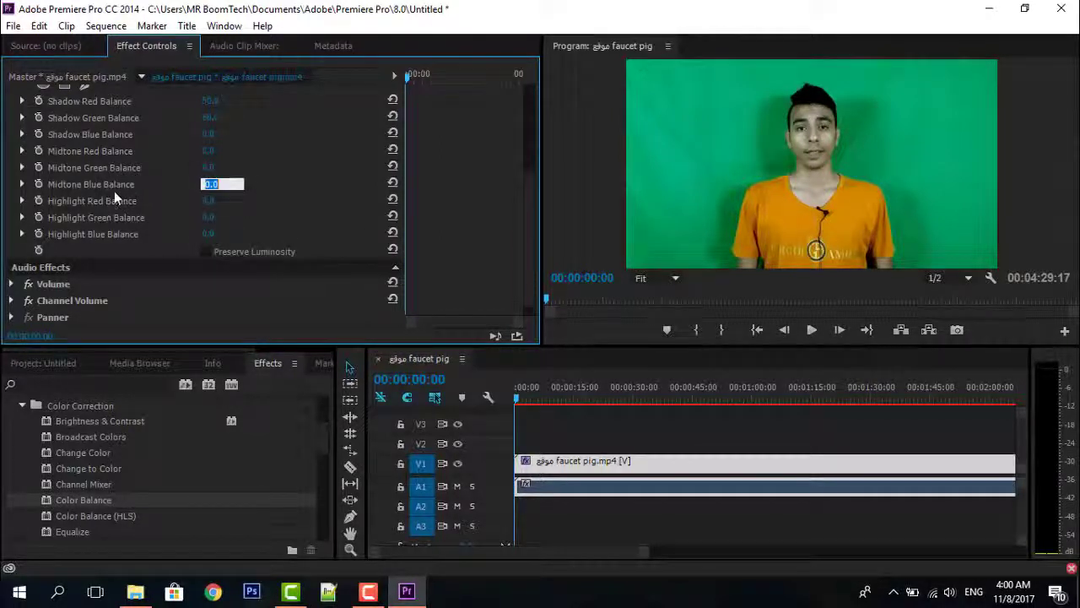
{"action": "type", "text": "80"}
{"action": "key", "text": "Return"}
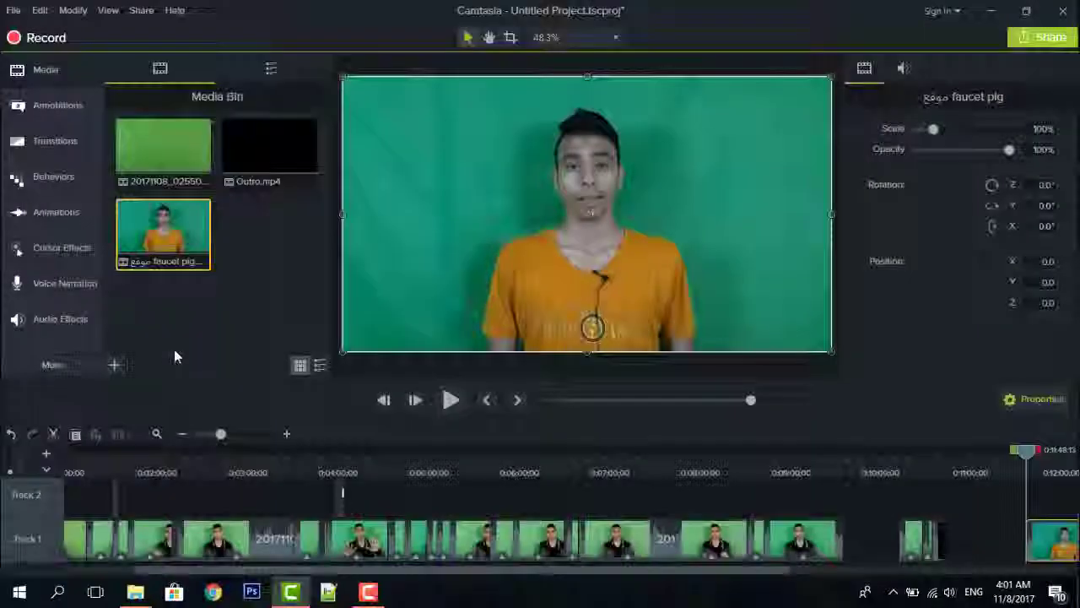
In Camtasia, apply the Colorize visual effect to the faucet pig clip at the end of Track 1 and set its amount to 31%.
{"action": "left_click", "coordinate": [67, 365]}
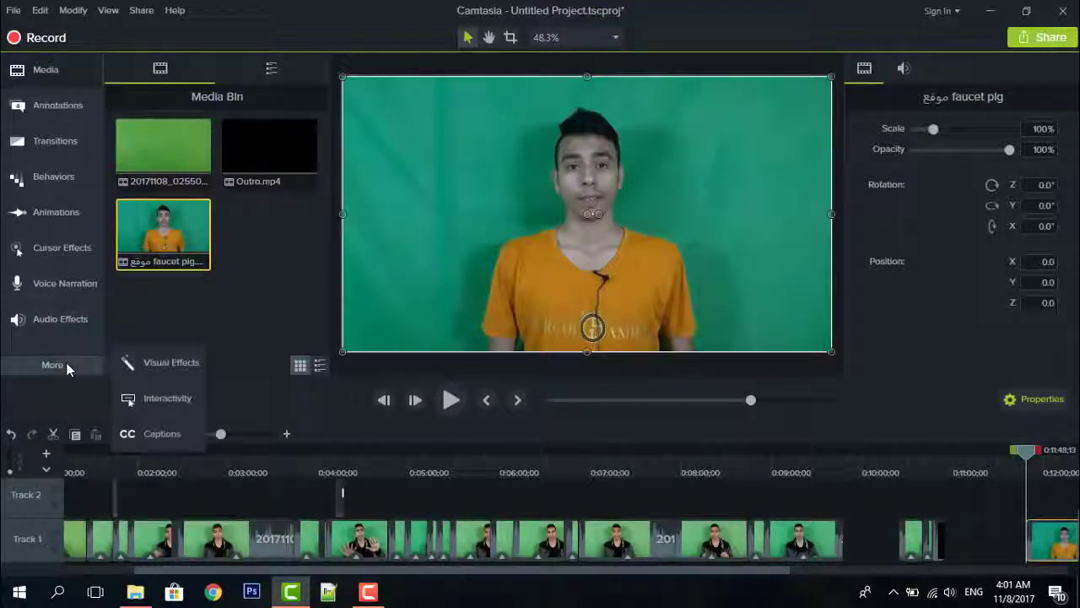
{"action": "left_click", "coordinate": [166, 366]}
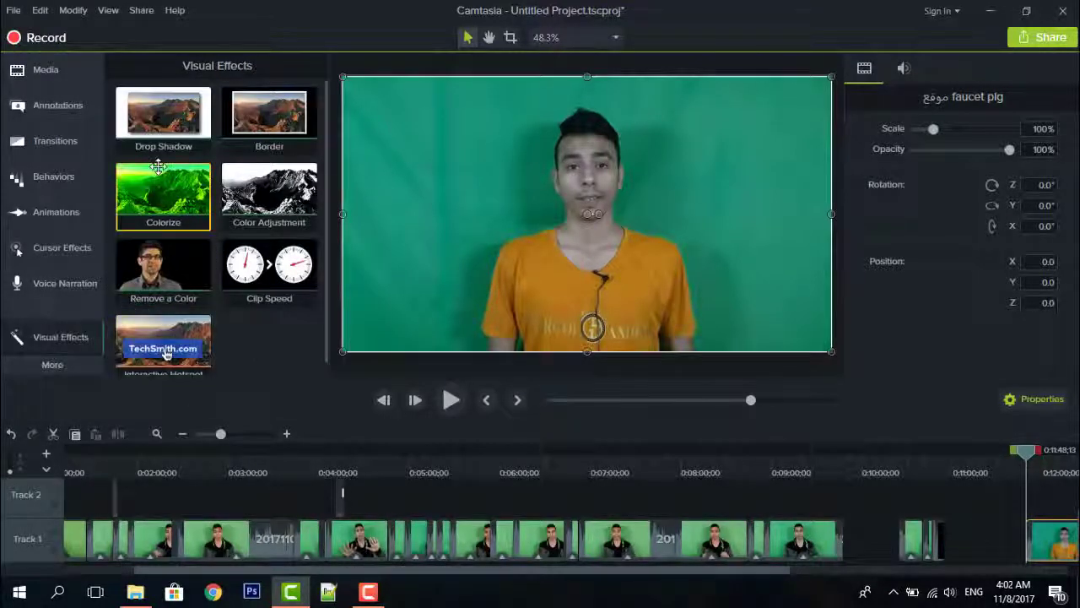
{"action": "left_click_drag", "start_coordinate": [163, 202], "coordinate": [1062, 547]}
{"action": "left_click_drag", "start_coordinate": [1011, 310], "coordinate": [942, 331]}
Change the Colorize tint to the preset blue and reduce its amount to 10%.
{"action": "left_click", "coordinate": [1034, 289]}
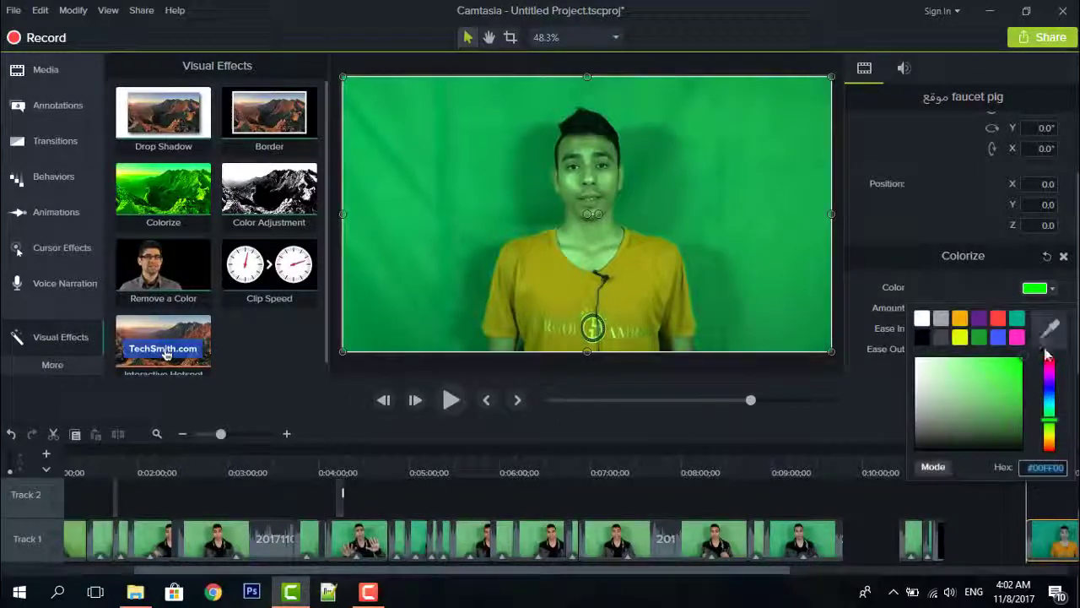
{"action": "left_click", "coordinate": [999, 338]}
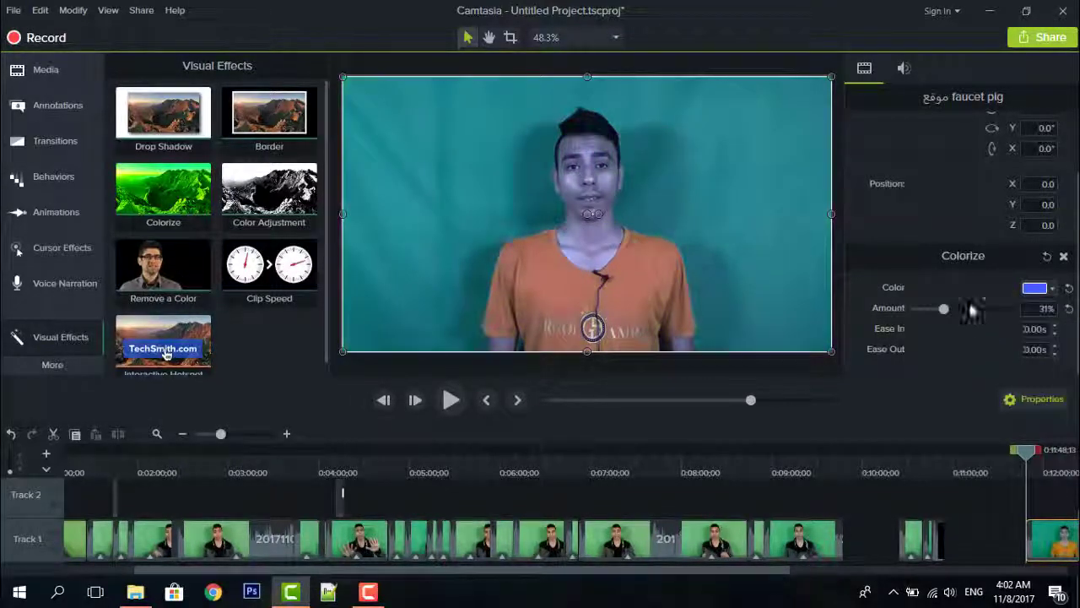
{"action": "left_click_drag", "start_coordinate": [943, 310], "coordinate": [922, 322]}
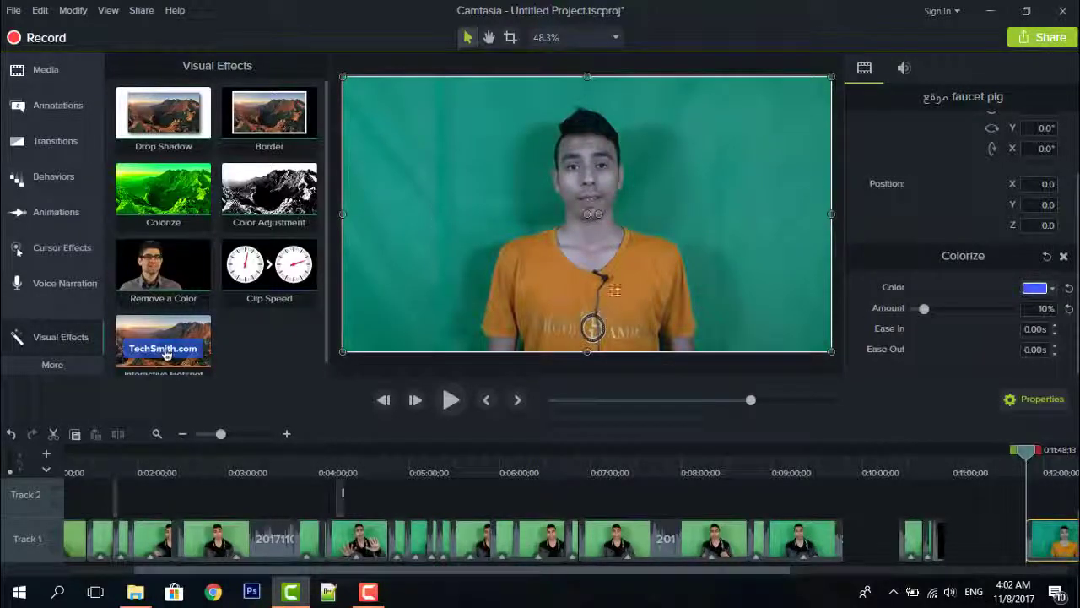